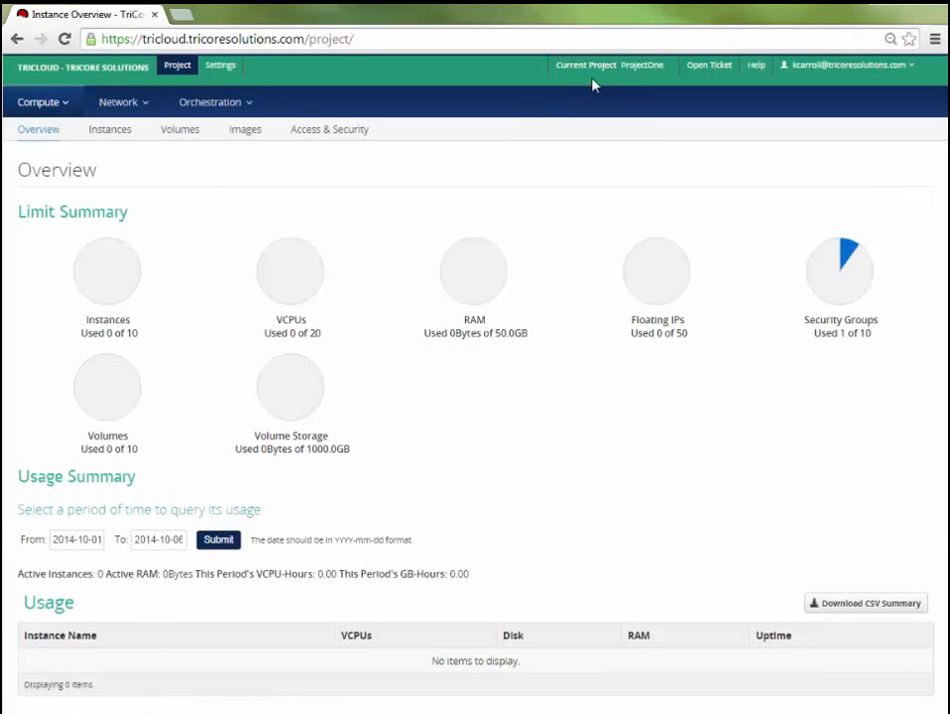
Switch the current project to TriCloud Demo and open its network topology.
{"action": "left_click", "coordinate": [607, 64]}
{"action": "left_click", "coordinate": [598, 87]}
{"action": "left_click", "coordinate": [145, 102]}
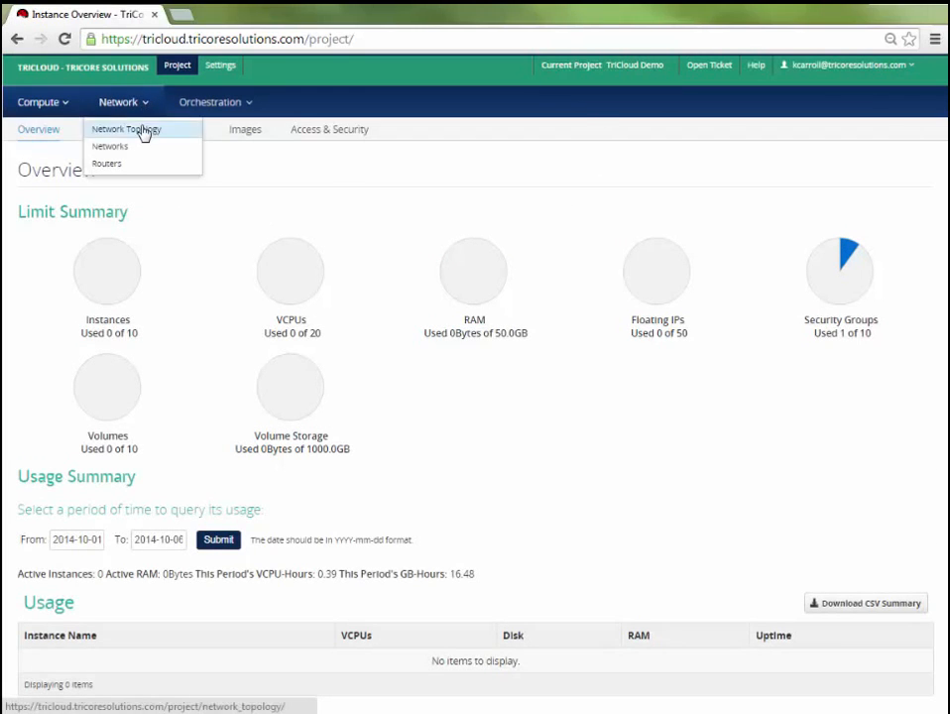
{"action": "left_click", "coordinate": [144, 130]}
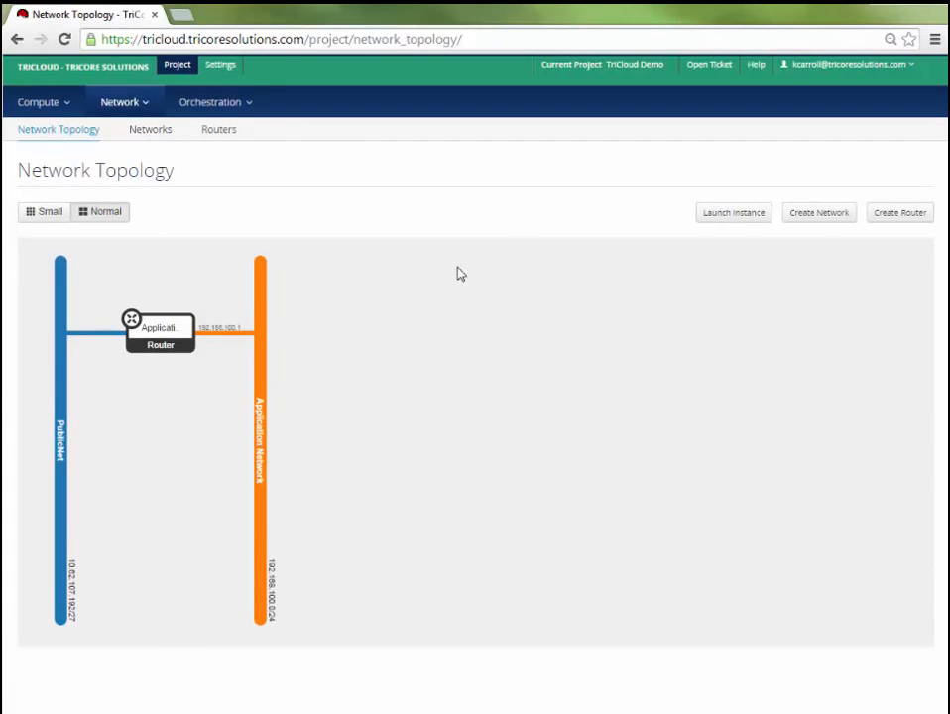
Start launching a new instance from the network topology and name it Application Server 1.
{"action": "left_click", "coordinate": [717, 216]}
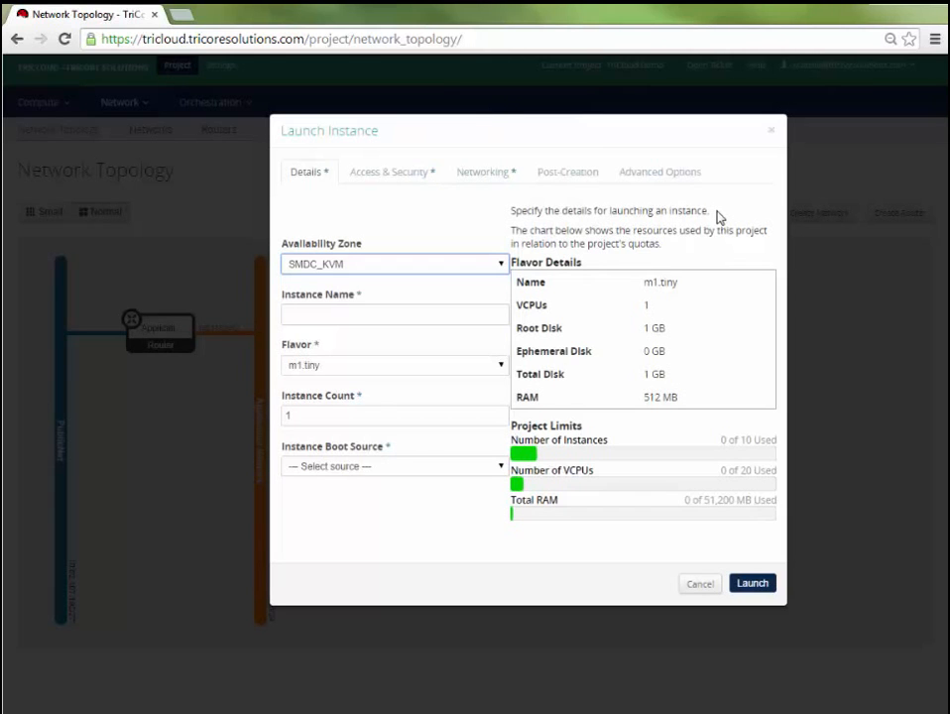
{"action": "left_click", "coordinate": [343, 313]}
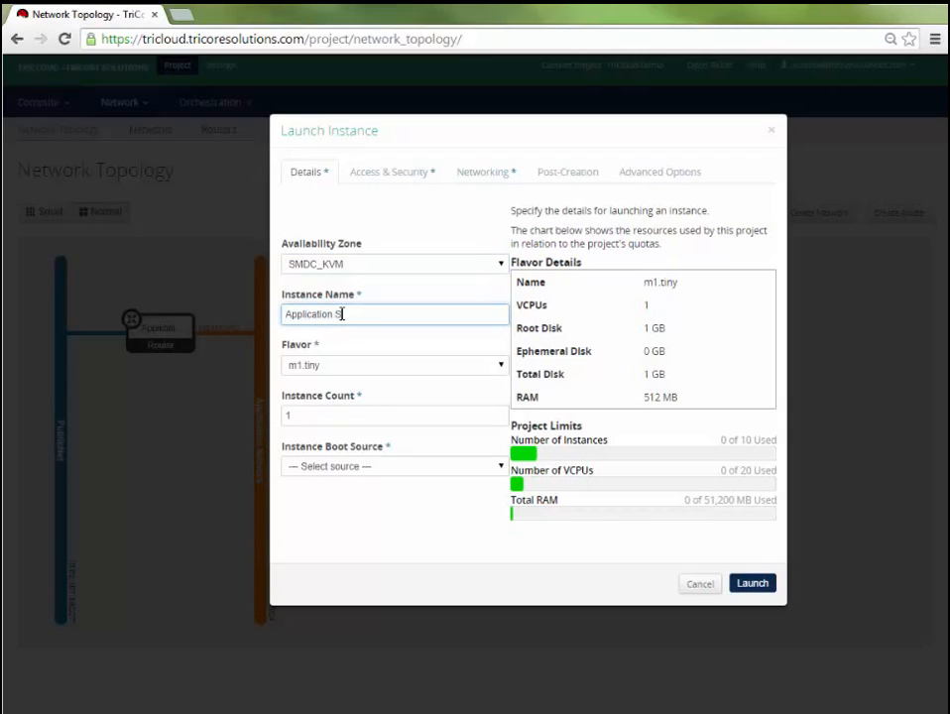
{"action": "key", "text": "Tab"}
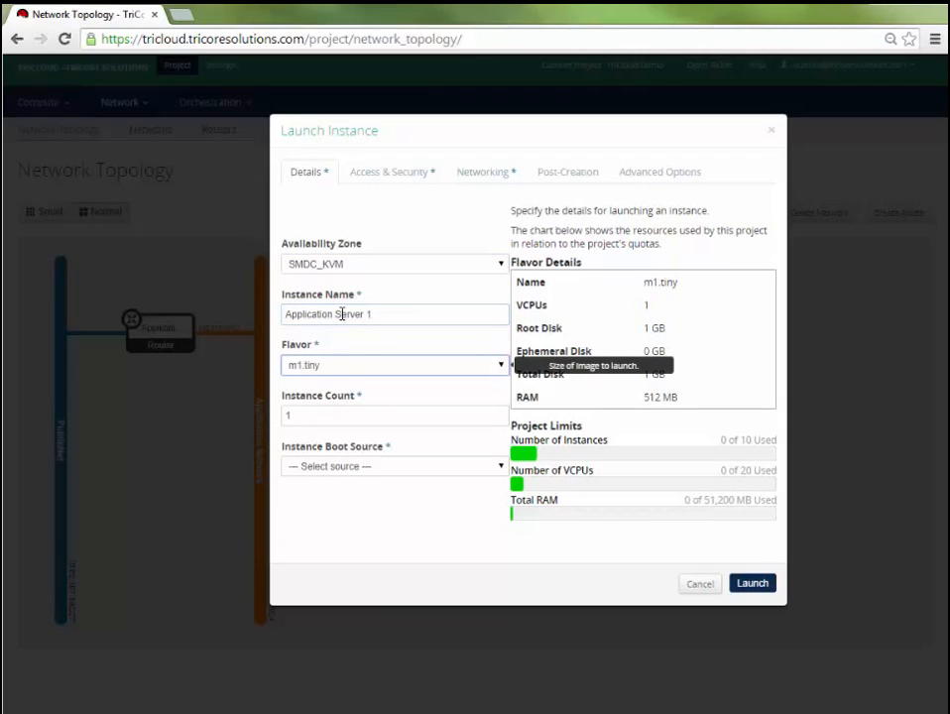
Try the m1.small and m1.medium flavors to compare their resources, and set the instance's flavor to m1.large.
{"action": "left_click", "coordinate": [486, 367]}
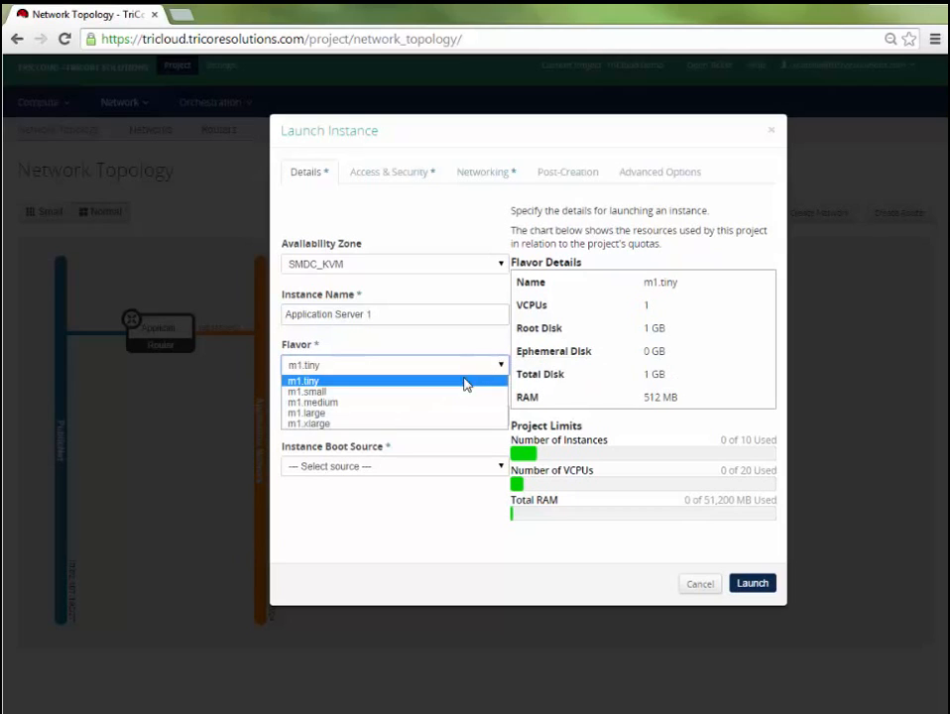
{"action": "left_click", "coordinate": [451, 393]}
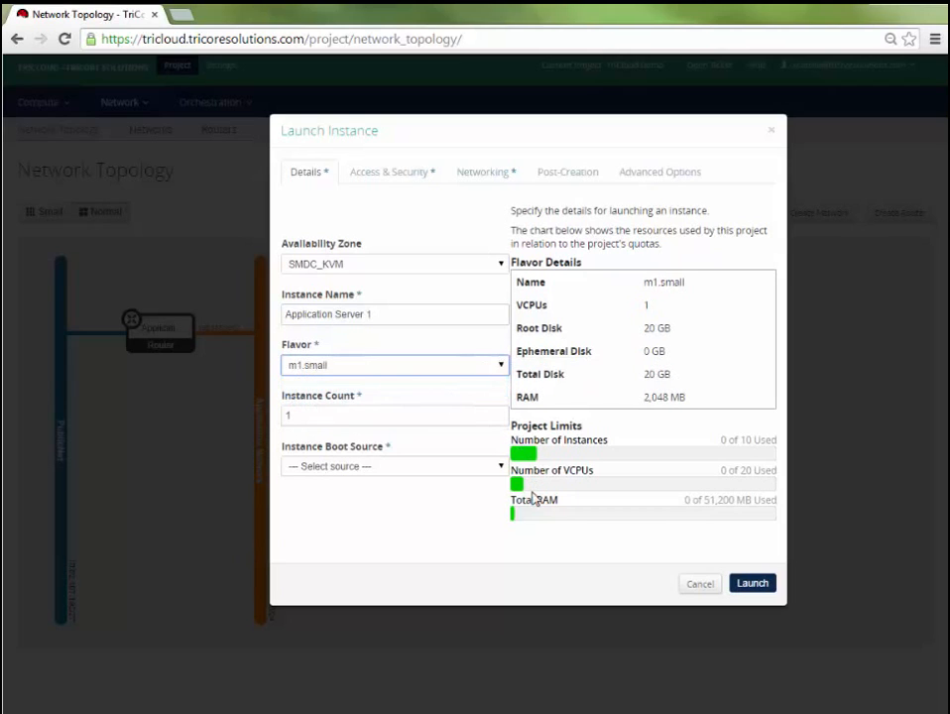
{"action": "left_click", "coordinate": [375, 375]}
{"action": "left_click", "coordinate": [378, 395]}
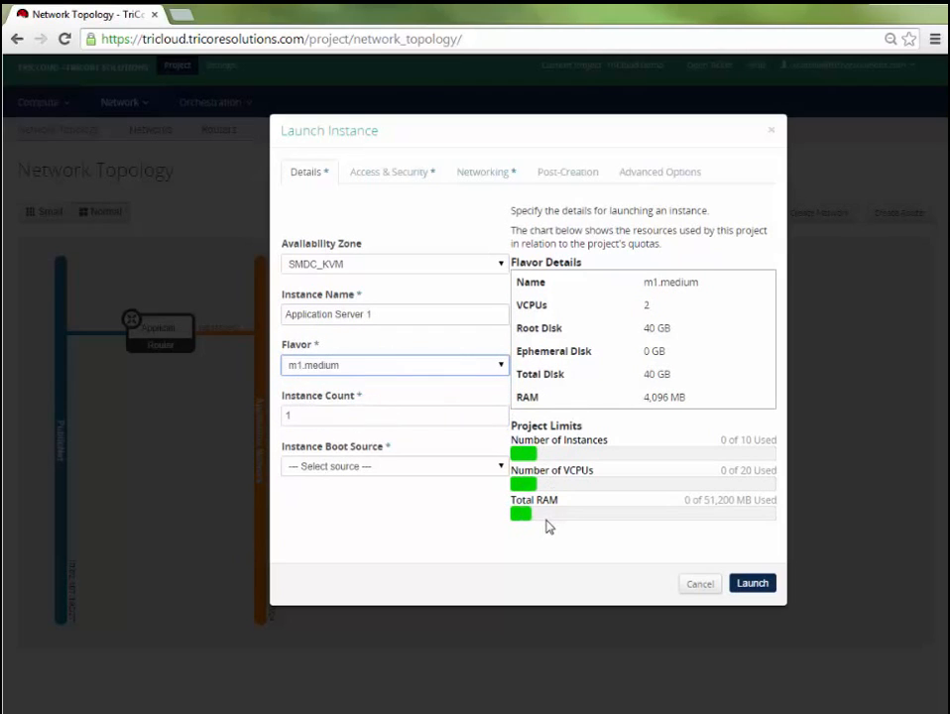
{"action": "left_click", "coordinate": [400, 367]}
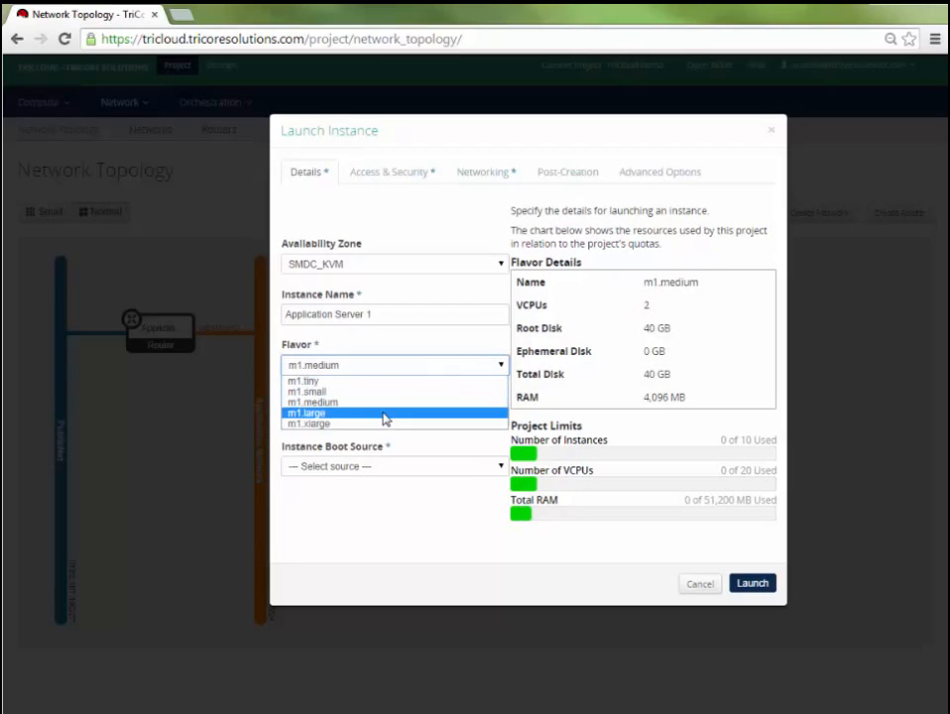
{"action": "left_click", "coordinate": [381, 415]}
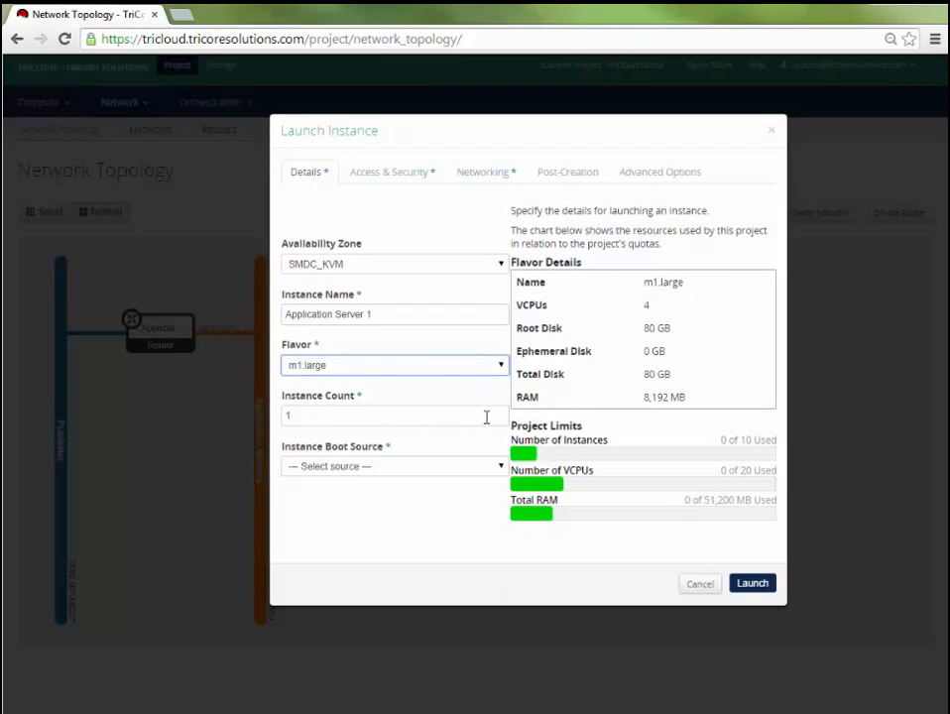
Set the instance to boot from an image that creates a new volume, using the Windows 2008 R2 64bit image.
{"action": "left_click", "coordinate": [460, 474]}
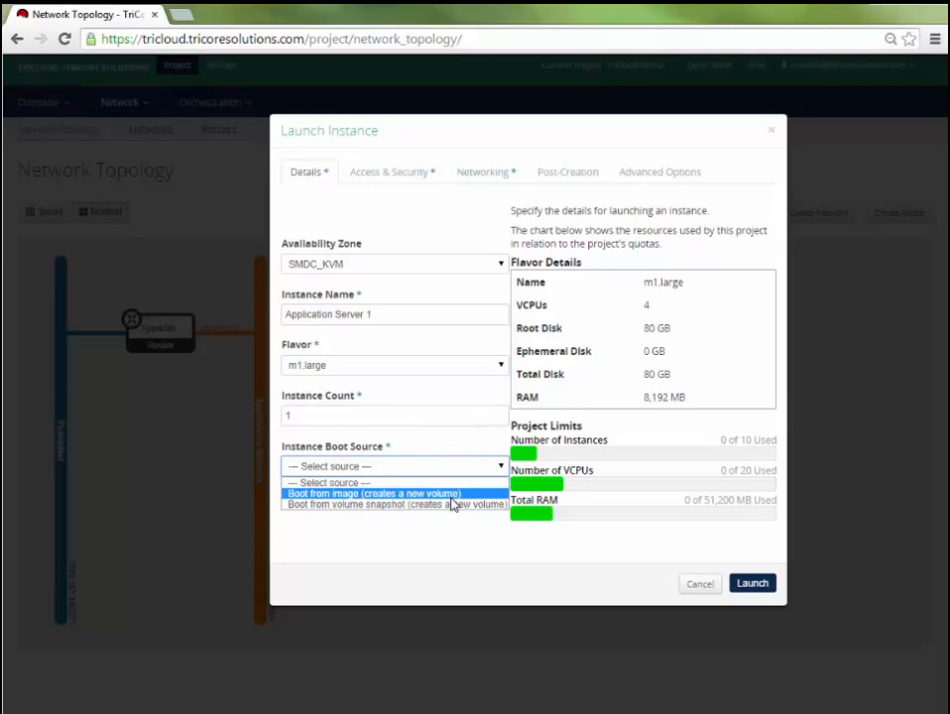
{"action": "left_click", "coordinate": [451, 496]}
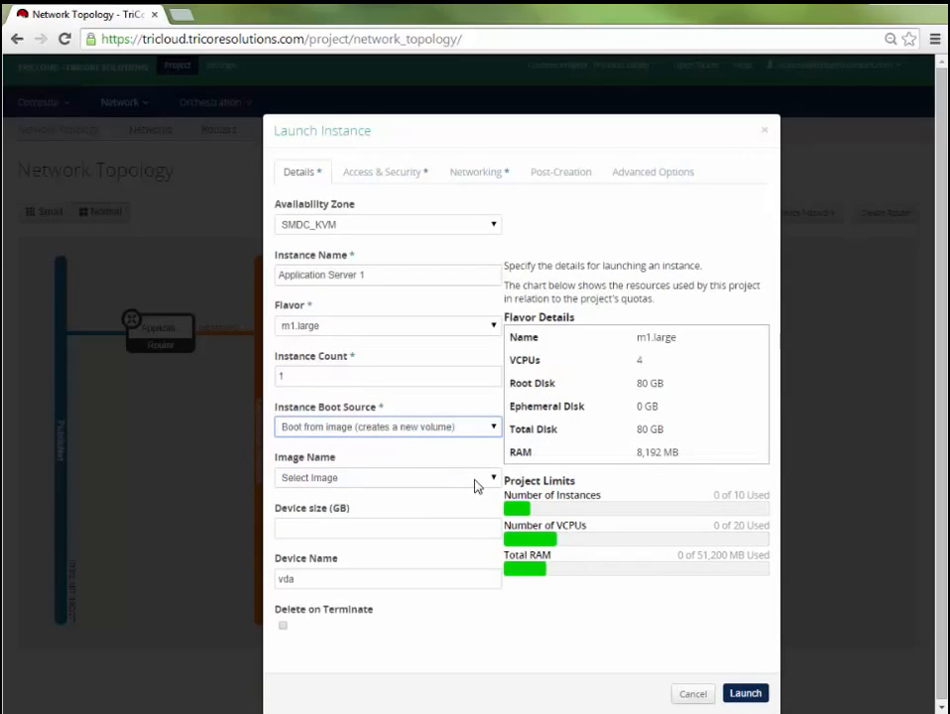
{"action": "left_click", "coordinate": [476, 481]}
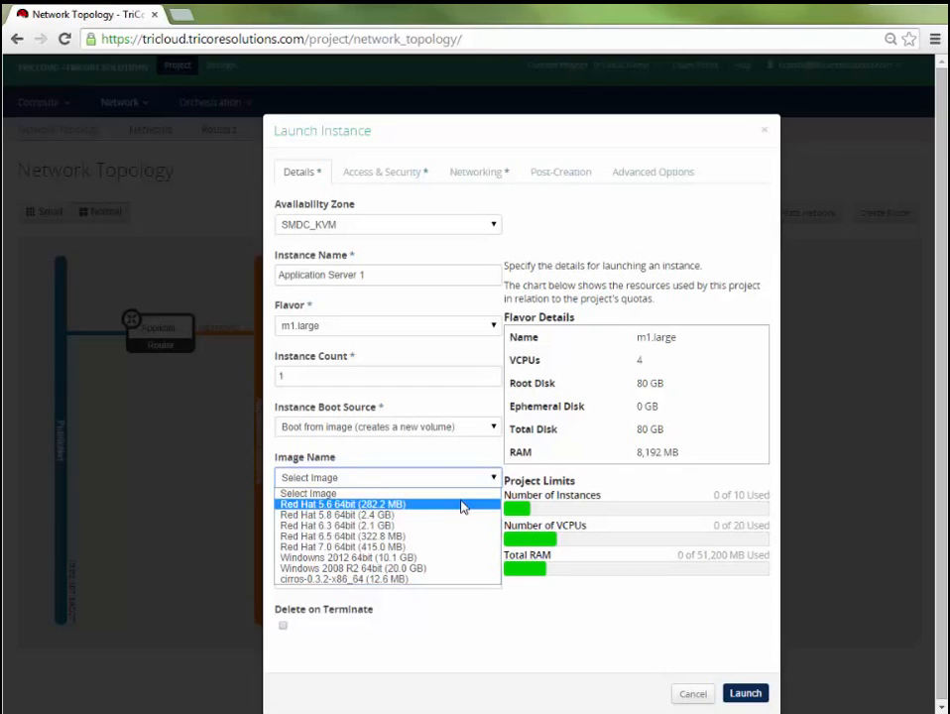
{"action": "left_click", "coordinate": [453, 573]}
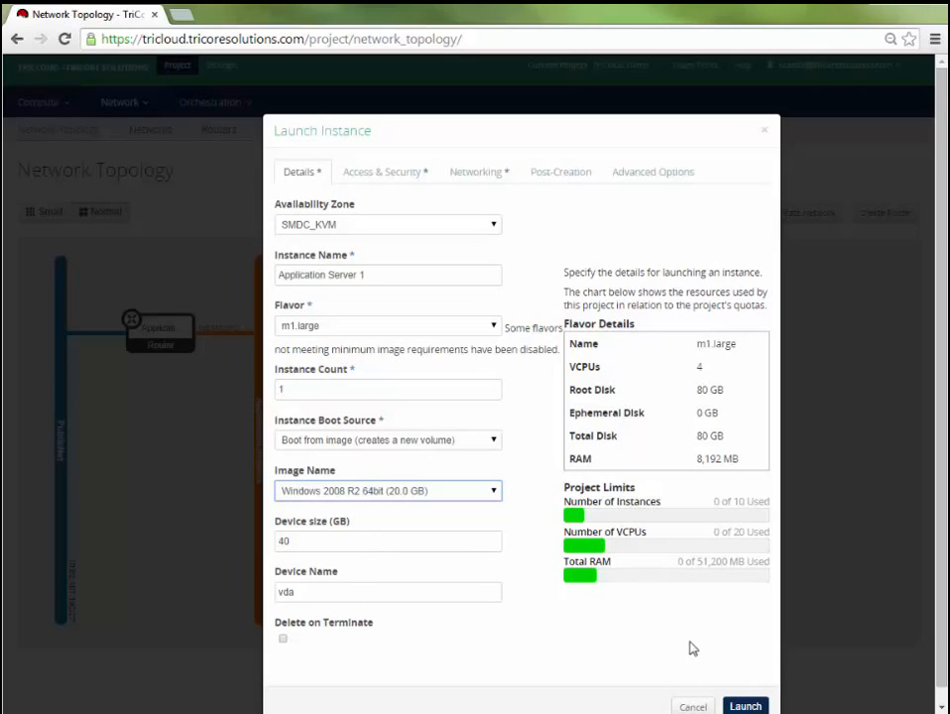
Add Application Network to the instance's selected networks and launch the instance.
{"action": "left_click", "coordinate": [481, 177]}
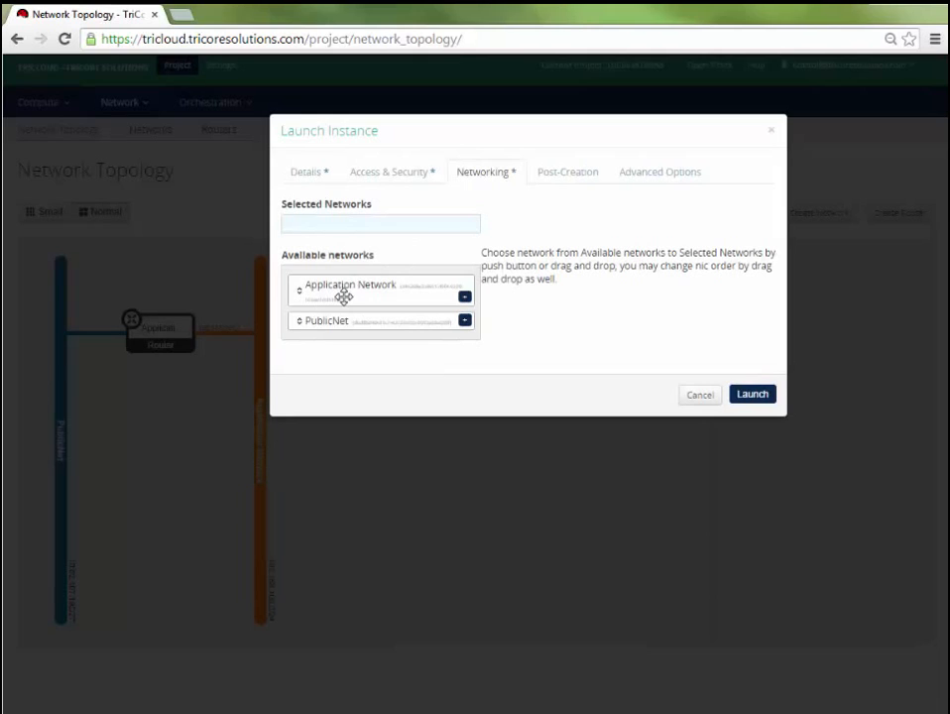
{"action": "left_click_drag", "start_coordinate": [344, 297], "coordinate": [350, 230]}
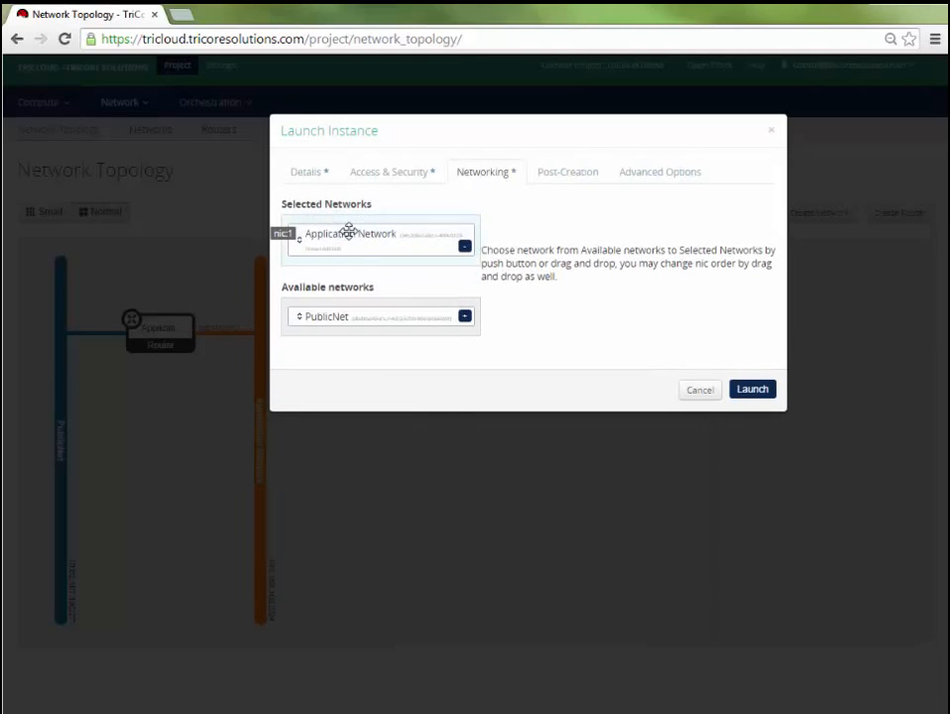
{"action": "left_click", "coordinate": [753, 392]}
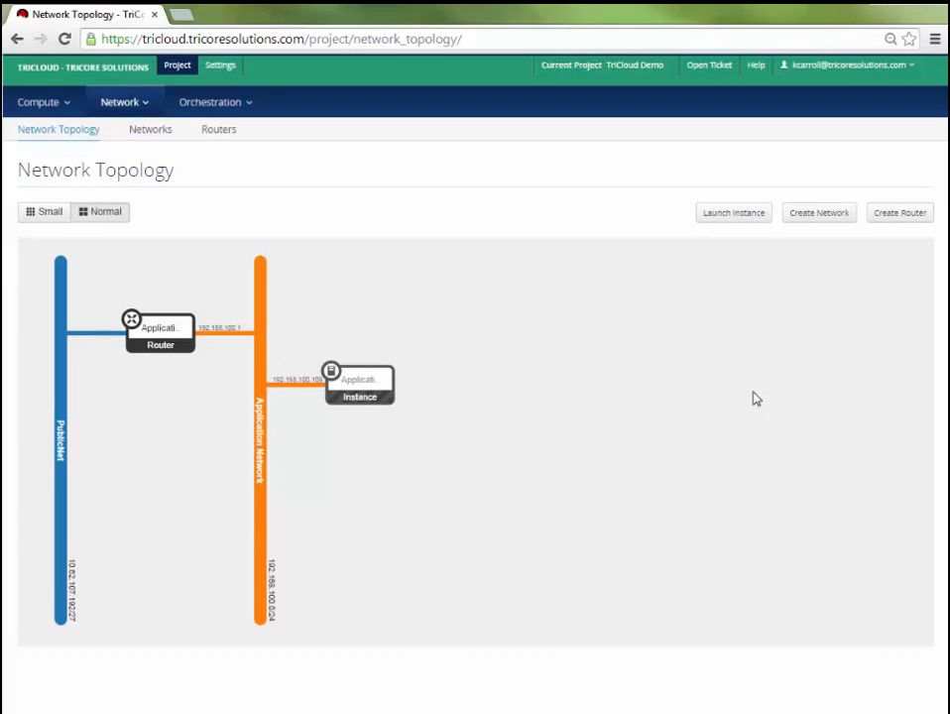
Examine the details of Application Server 1, including its specs, IP addresses, security groups and attached volumes.
{"action": "left_click", "coordinate": [367, 380]}
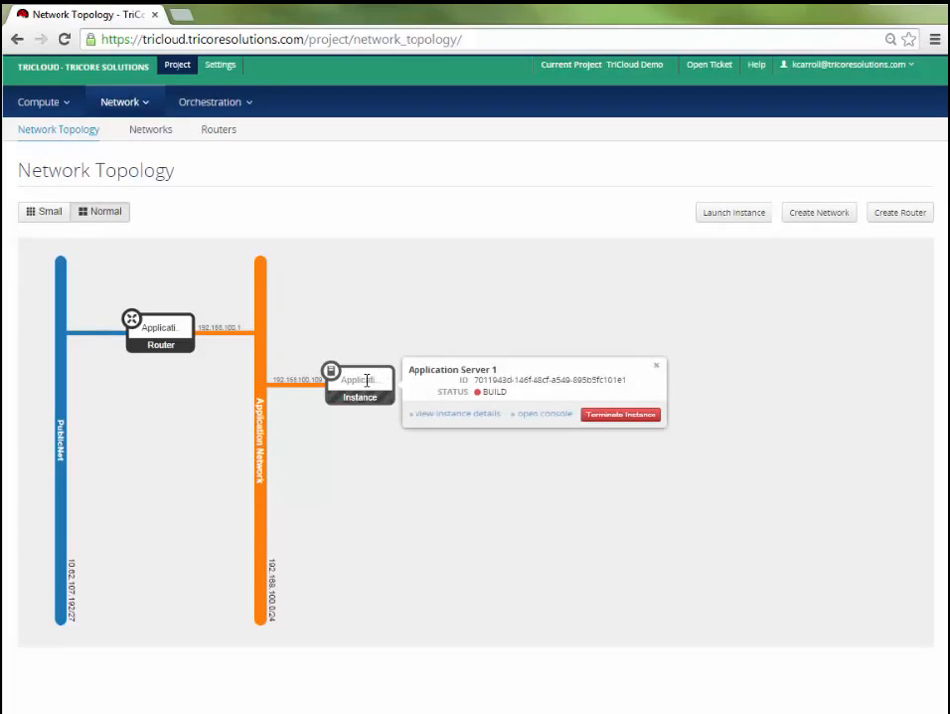
{"action": "left_click", "coordinate": [443, 416]}
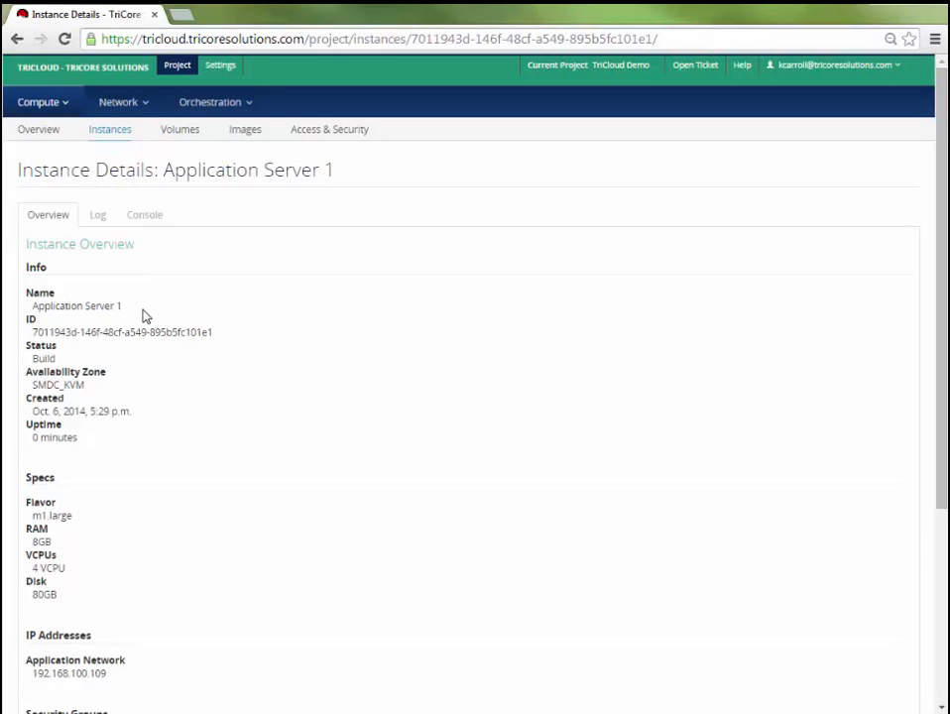
{"action": "scroll", "coordinate": [240, 352], "scroll_direction": "down", "scroll_amount": 2}
{"action": "scroll", "coordinate": [242, 354], "scroll_direction": "down", "scroll_amount": 2}
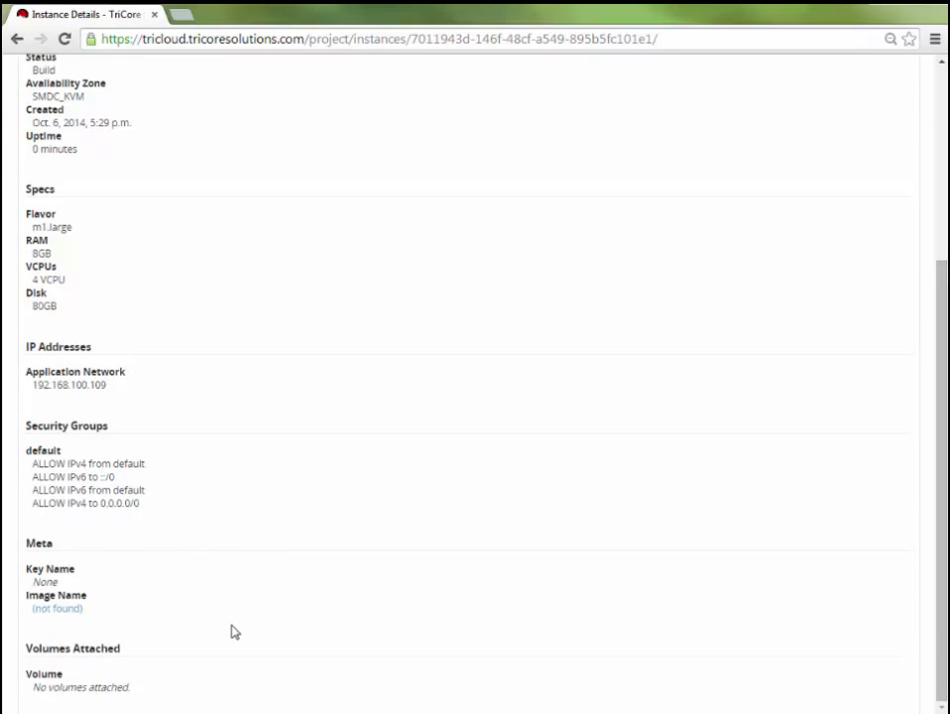
{"action": "scroll", "coordinate": [236, 632], "scroll_direction": "up", "scroll_amount": 5}
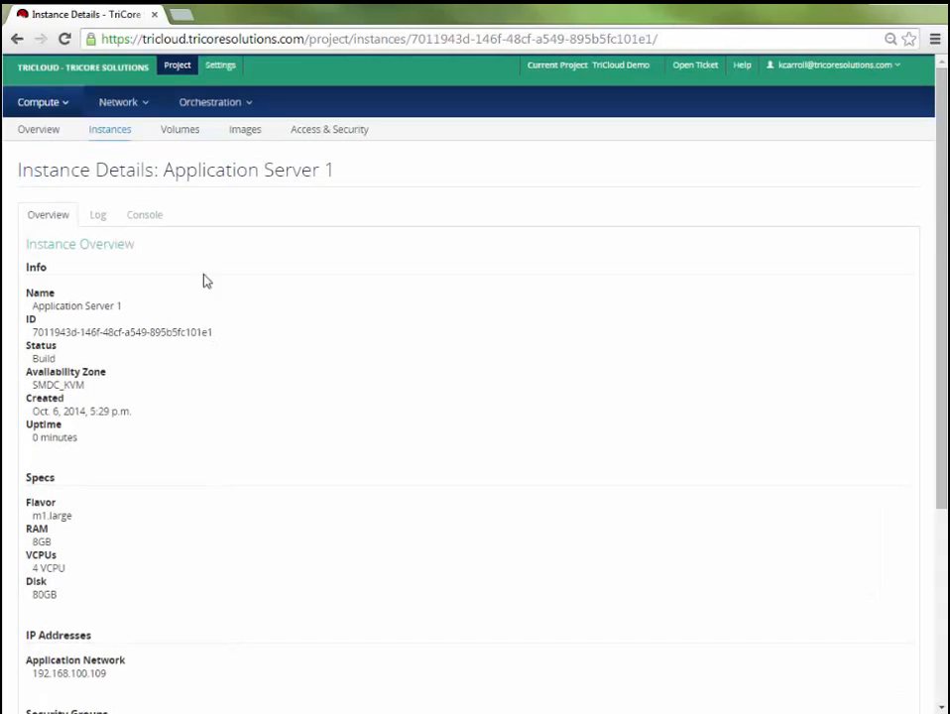
Check the build progress in the project's volume and instance lists, and review the actions available for Application Server 1.
{"action": "left_click", "coordinate": [178, 130]}
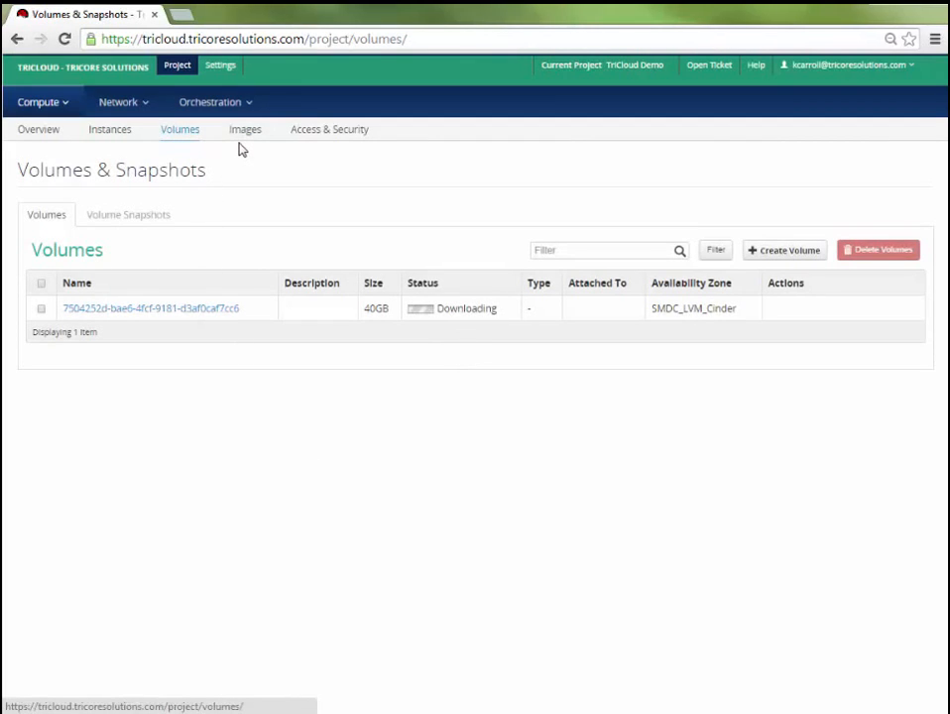
{"action": "left_click", "coordinate": [111, 133]}
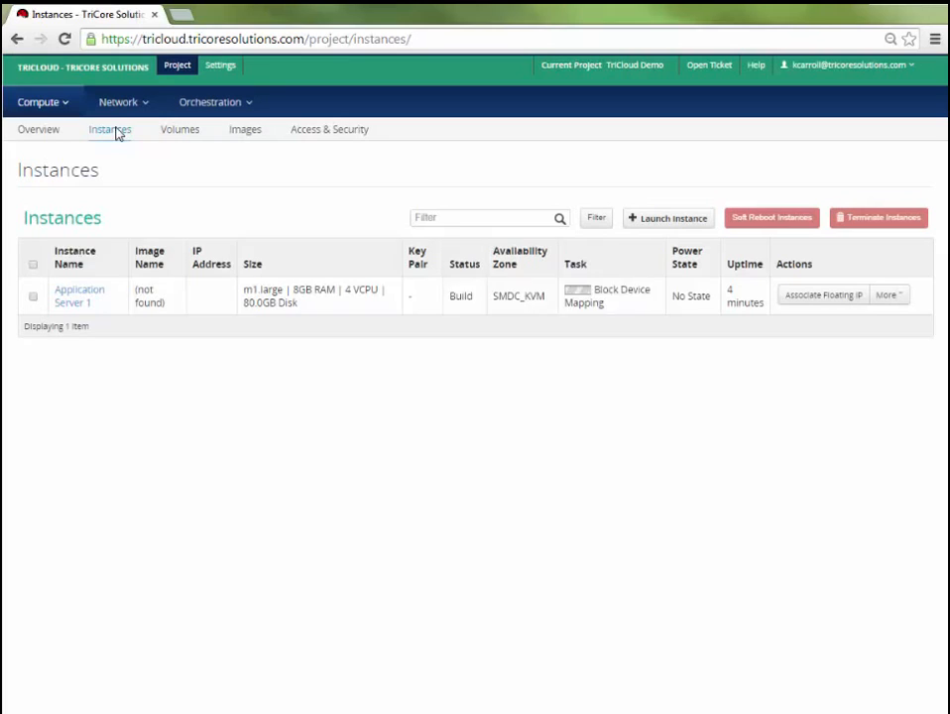
{"action": "left_click", "coordinate": [116, 132]}
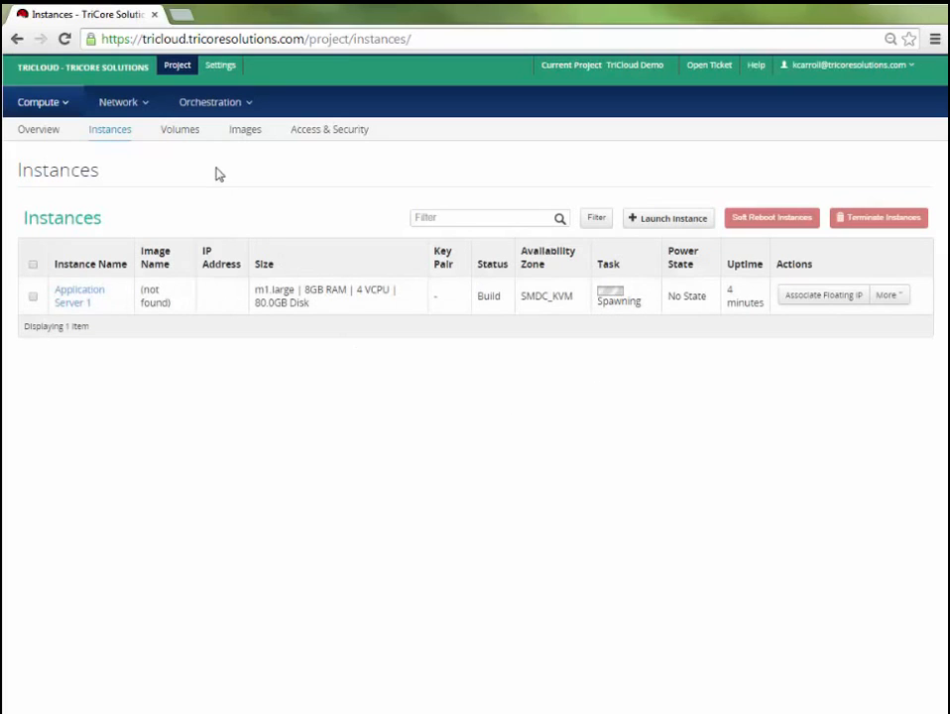
{"action": "left_click", "coordinate": [186, 135]}
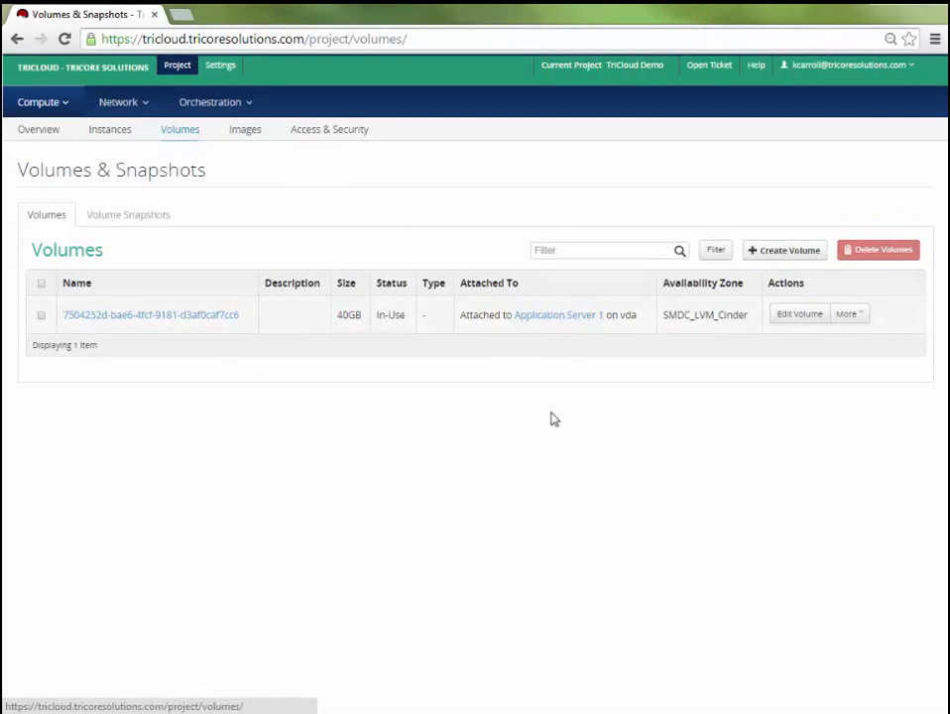
{"action": "left_click", "coordinate": [125, 136]}
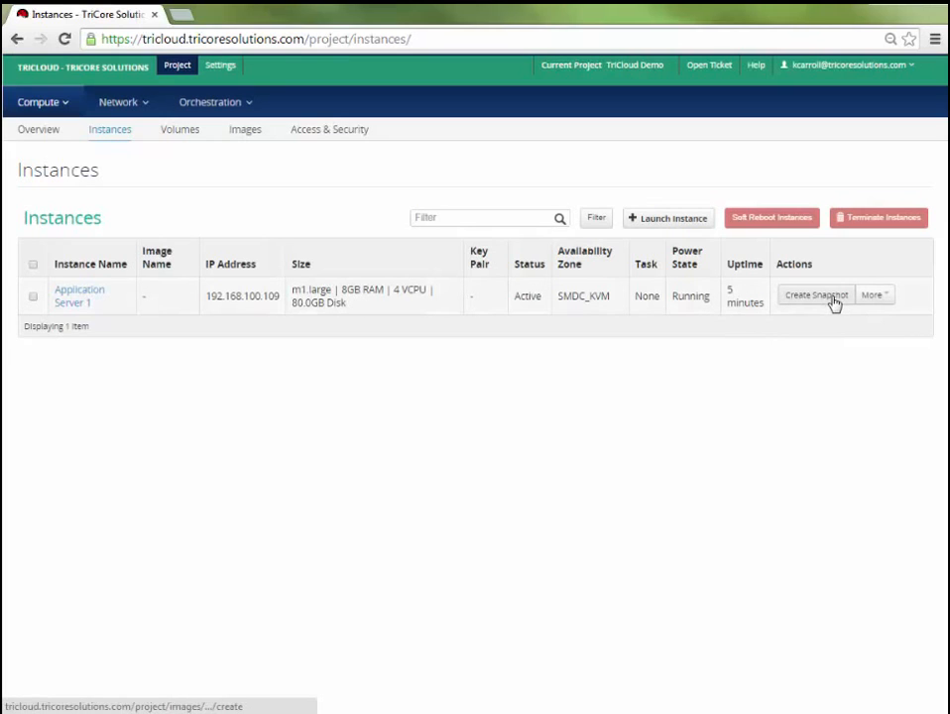
{"action": "left_click", "coordinate": [889, 298]}
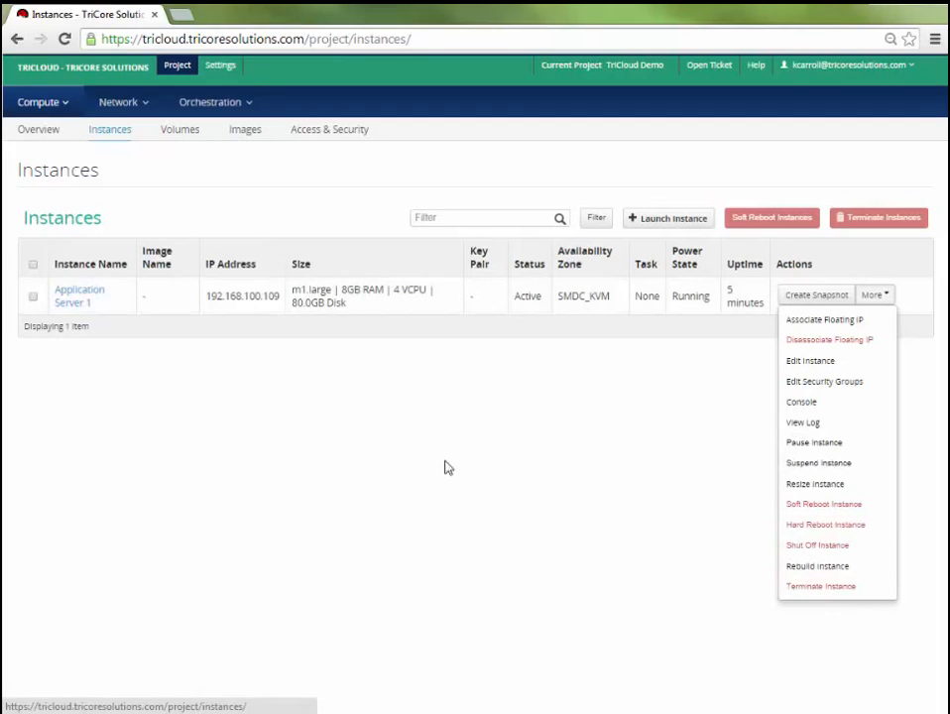
{"action": "left_click", "coordinate": [363, 419]}
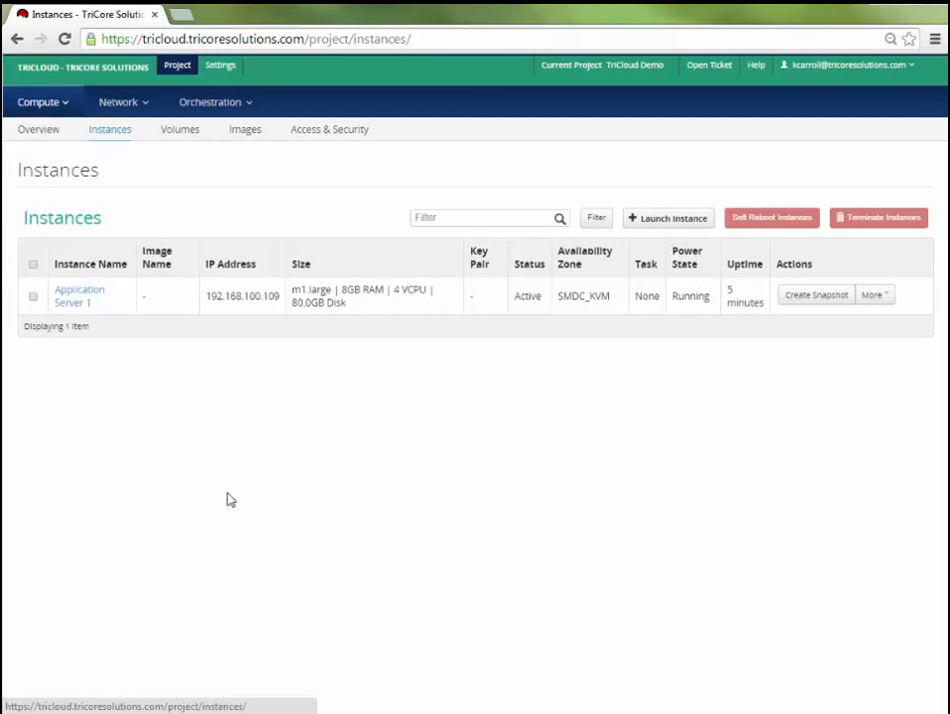
Return to the network topology and open the console of the Application Server 1 instance.
{"action": "left_click", "coordinate": [141, 105]}
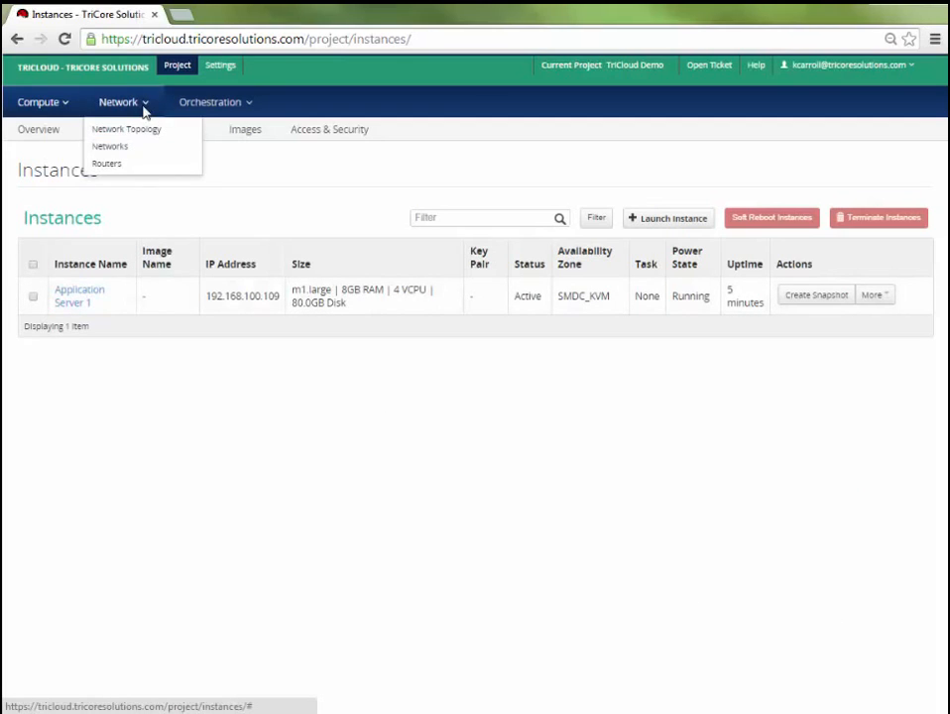
{"action": "left_click", "coordinate": [126, 130]}
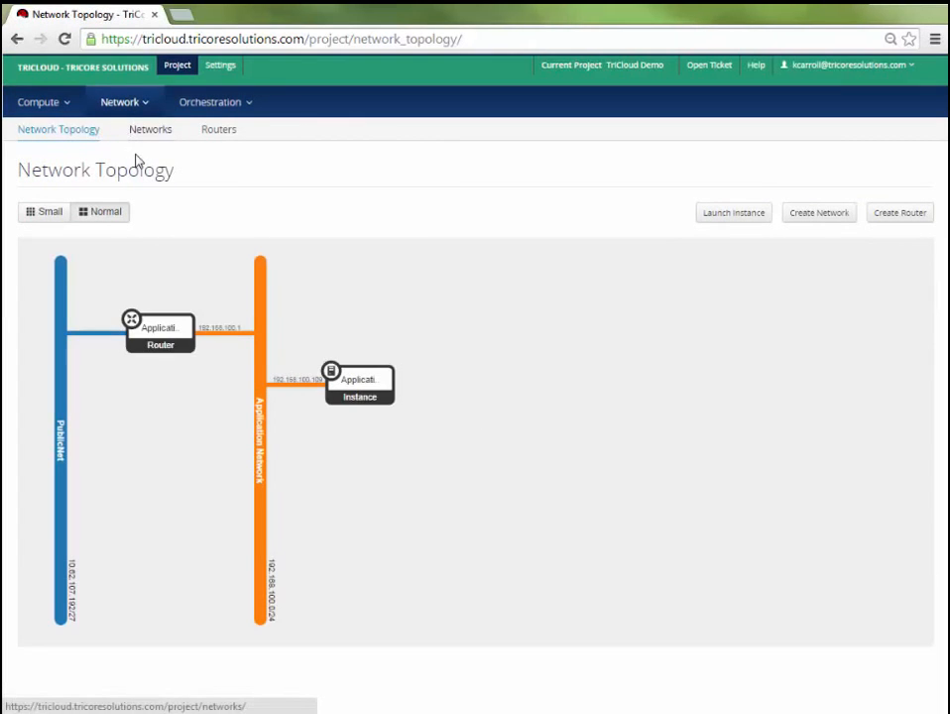
{"action": "left_click", "coordinate": [373, 400]}
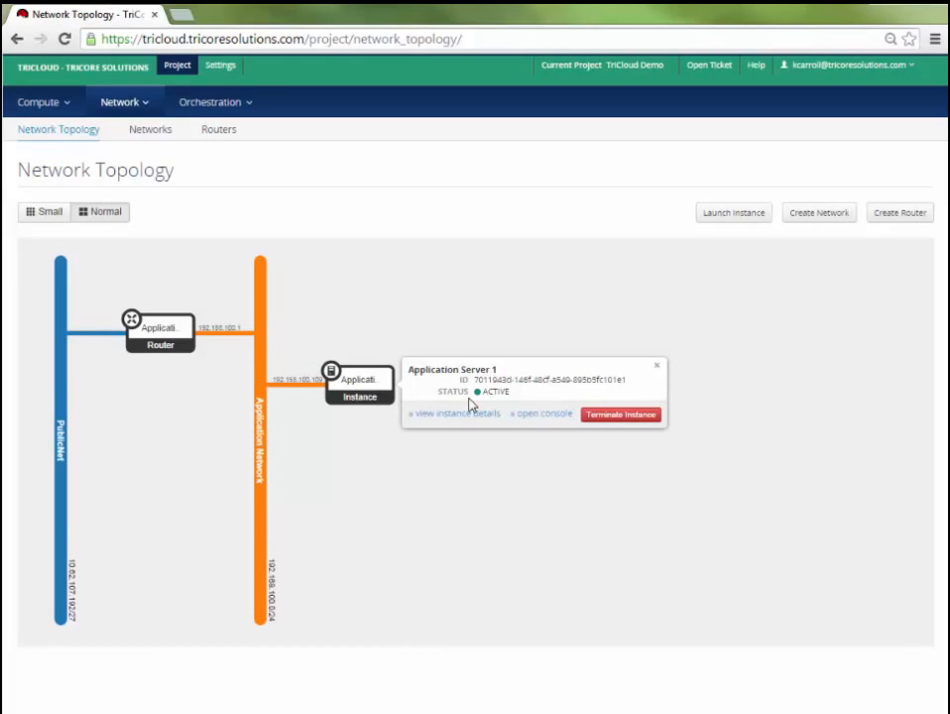
{"action": "left_click", "coordinate": [542, 413]}
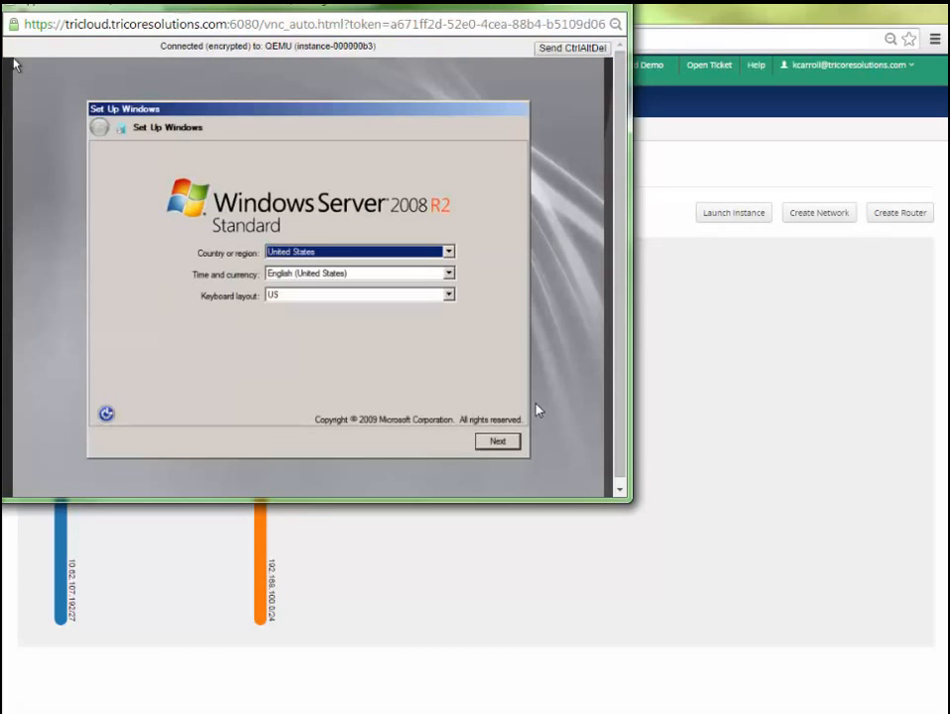
Complete the Windows Server 2008 R2 setup with the default regional settings and accept the license terms.
{"action": "left_click", "coordinate": [493, 443]}
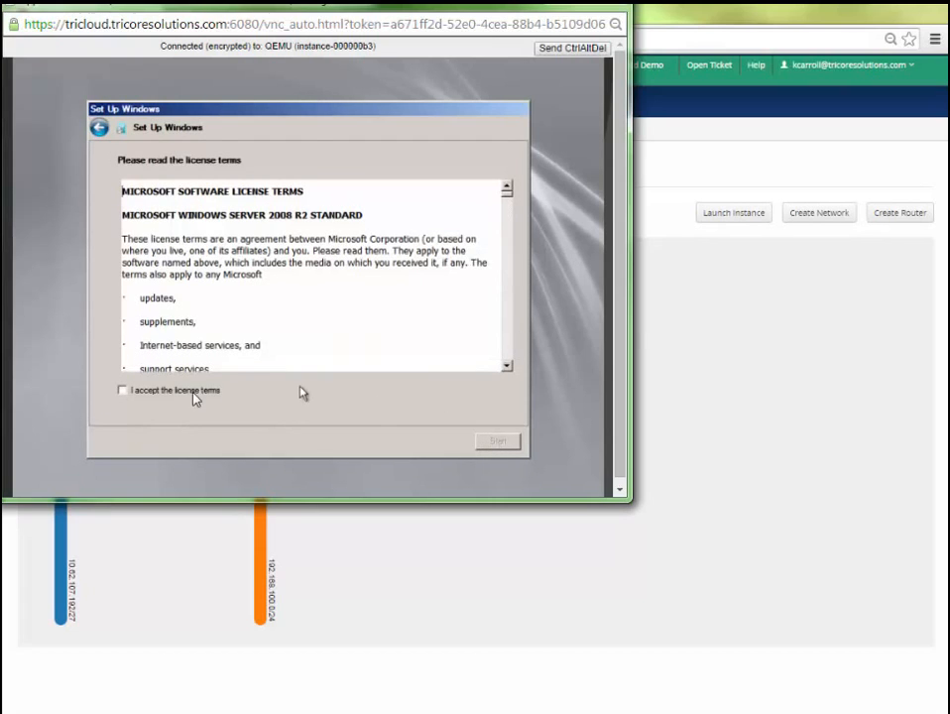
{"action": "left_click", "coordinate": [194, 394]}
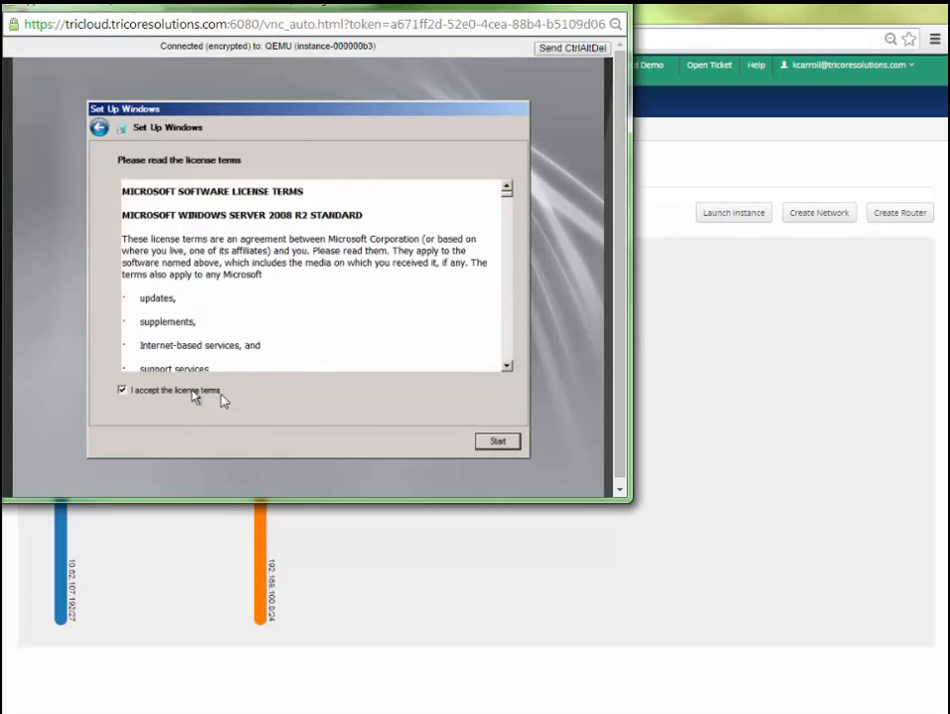
{"action": "left_click", "coordinate": [495, 441]}
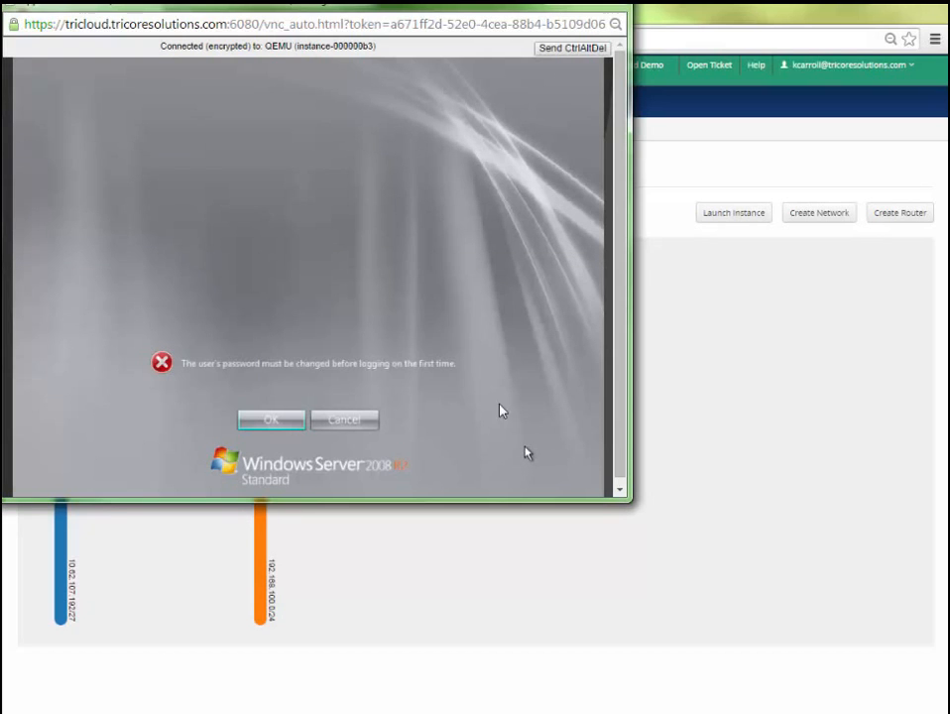
Set and confirm a new password for the server's Administrator account, and continue to the Windows desktop.
{"action": "left_click", "coordinate": [293, 420]}
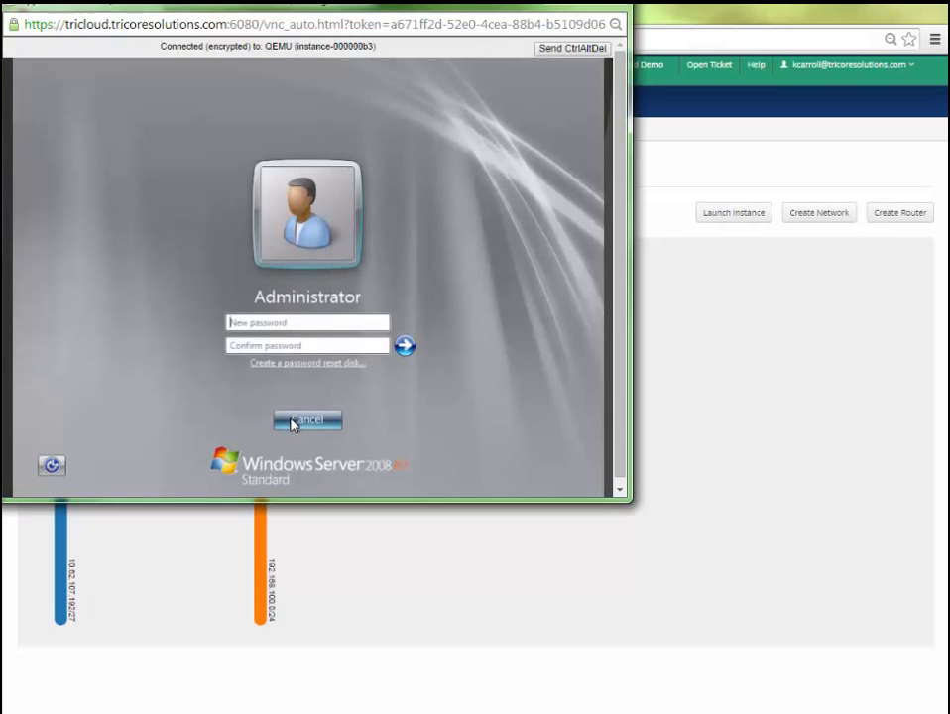
{"action": "type", "text": "***"}
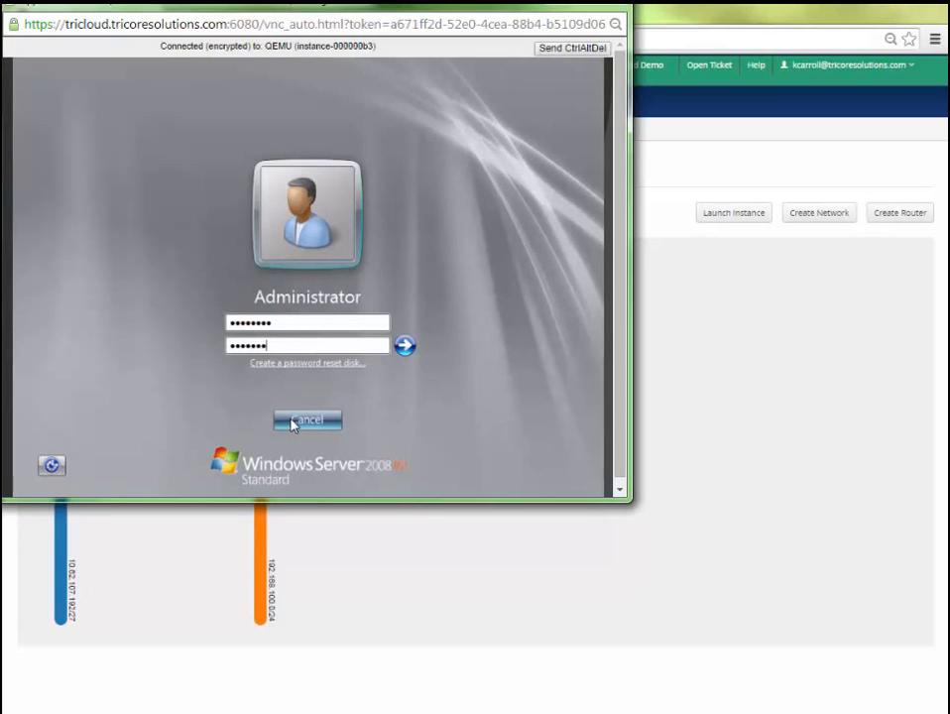
{"action": "left_click", "coordinate": [406, 347]}
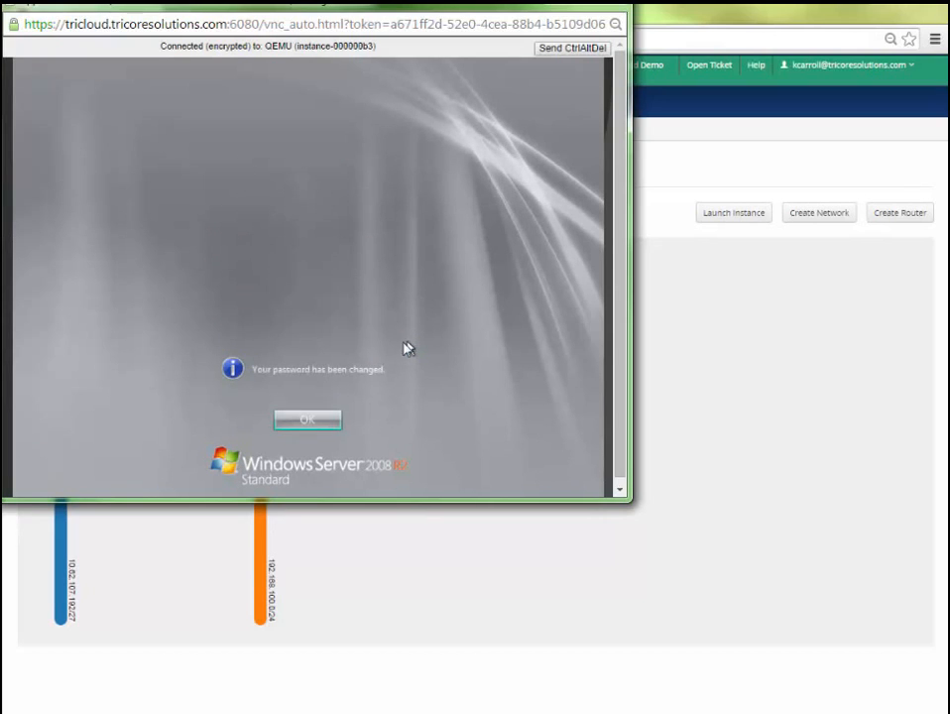
{"action": "left_click", "coordinate": [317, 421]}
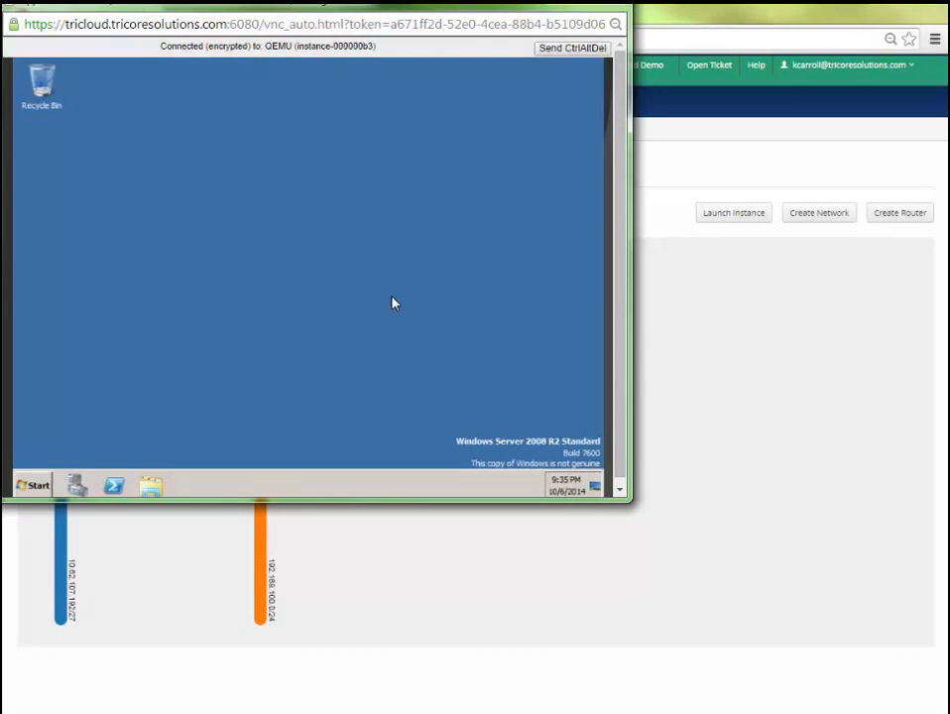
Log off the Windows Server session and close the instance's console window.
{"action": "left_click", "coordinate": [38, 485]}
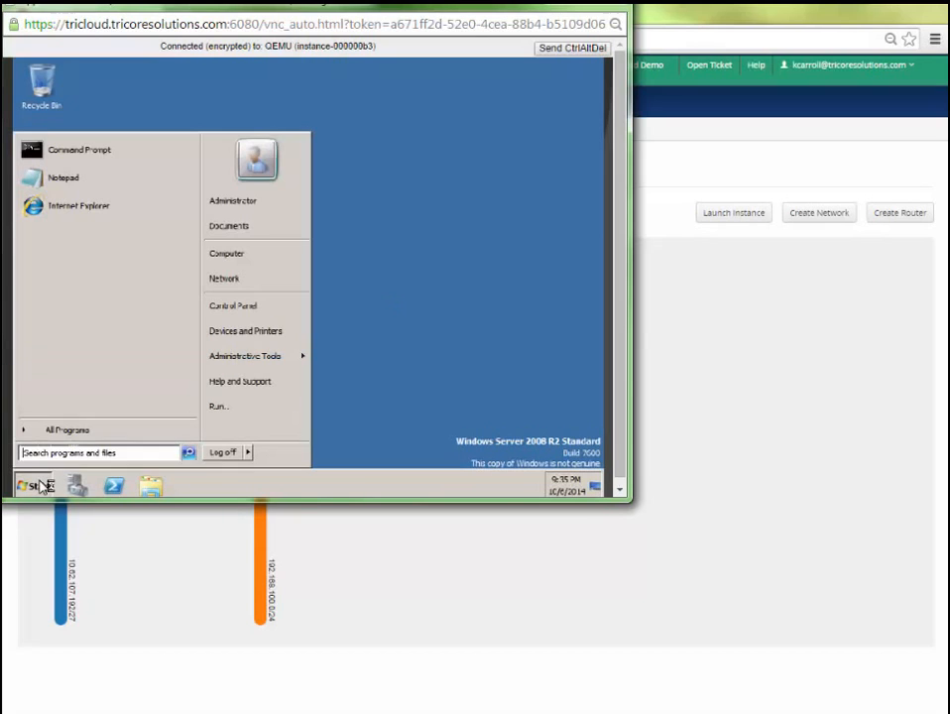
{"action": "left_click", "coordinate": [226, 454]}
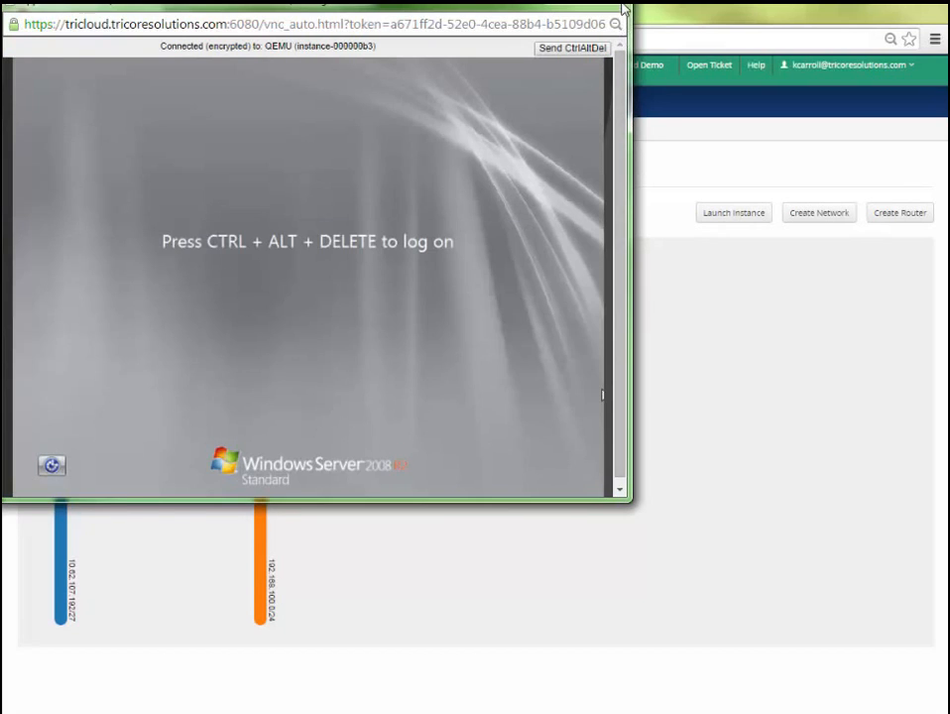
{"action": "left_click", "coordinate": [614, 5]}
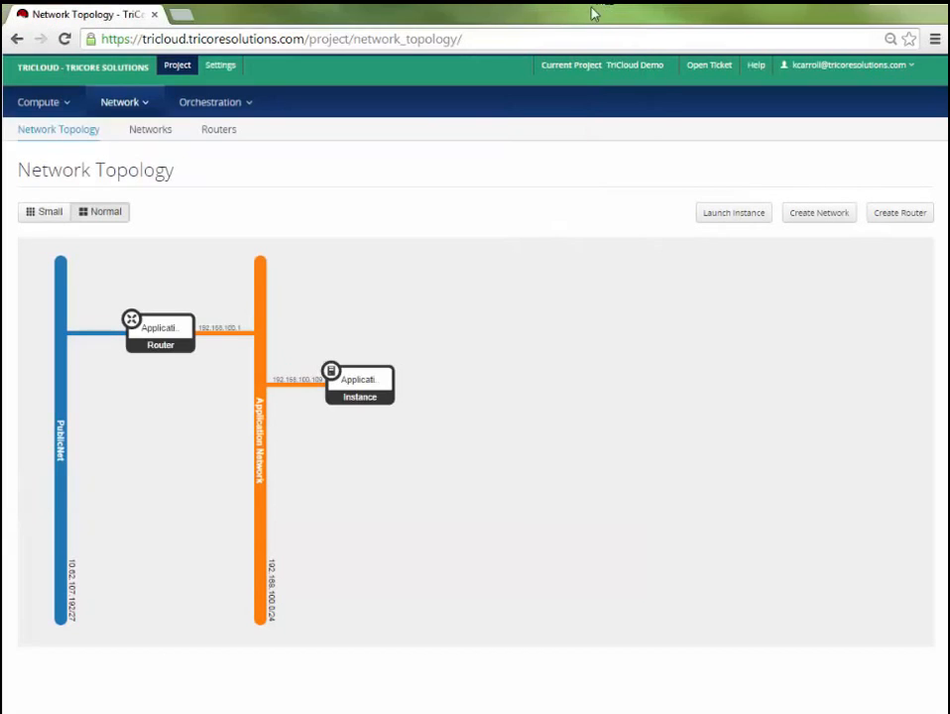
Sign out of the TriCloud portal from the network topology page.
{"action": "left_click", "coordinate": [901, 69]}
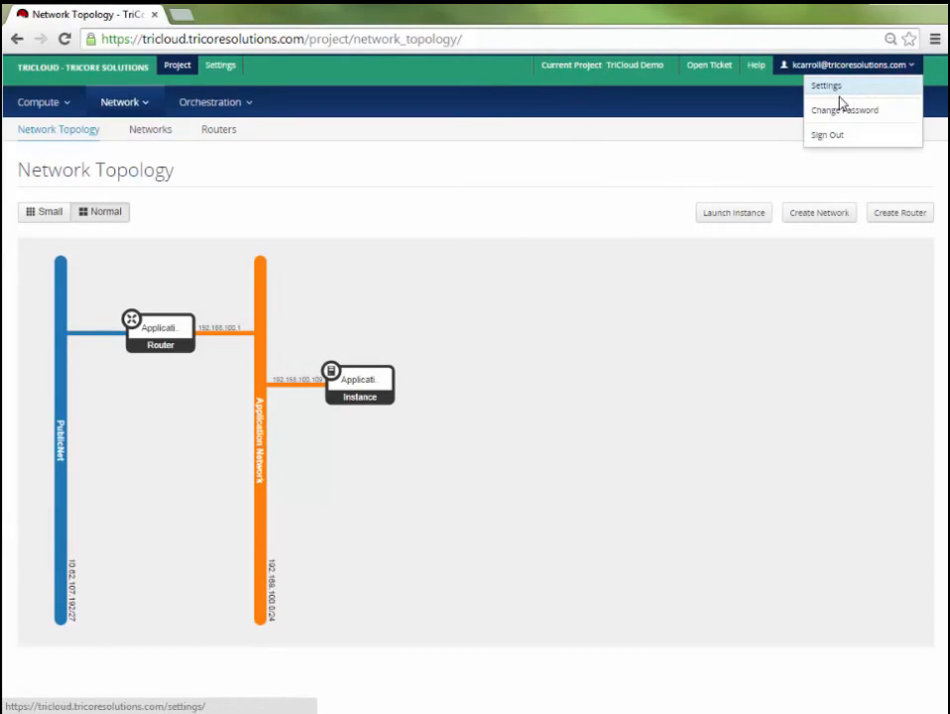
{"action": "left_click", "coordinate": [829, 137]}
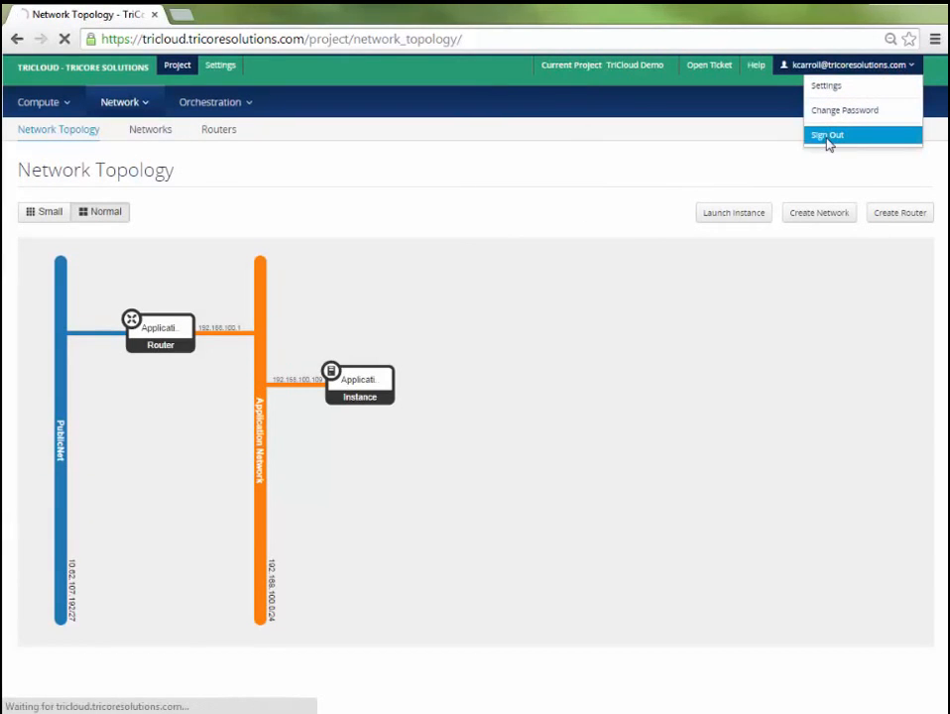